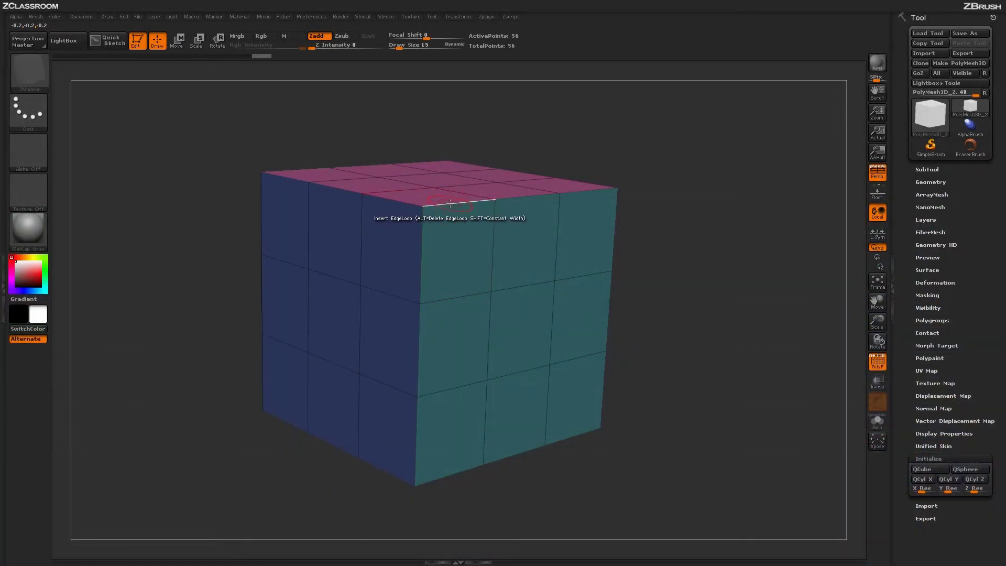
Set the ZModeler edge action to Crease with the Target set to Edge.
key("space")
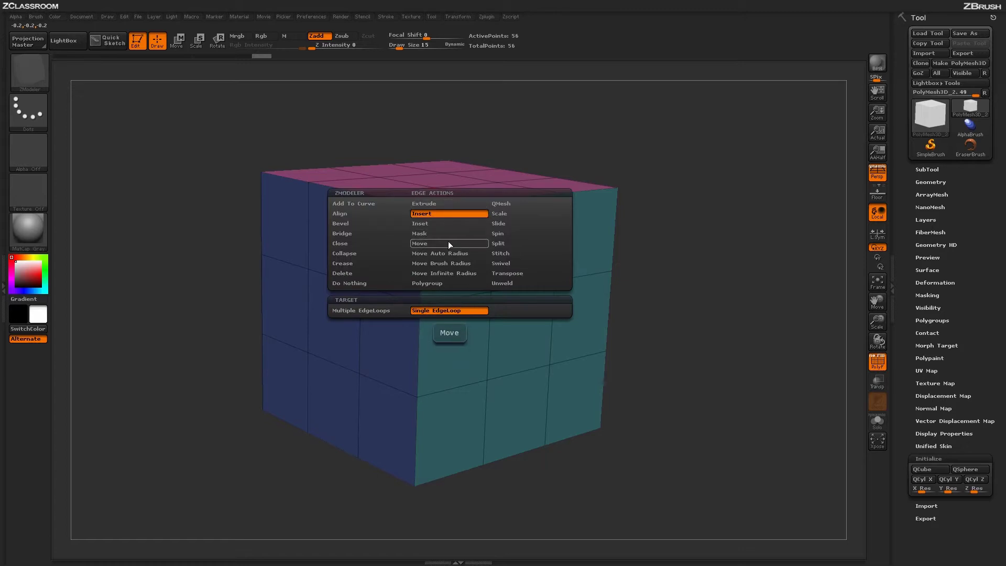
left_click(352, 263)
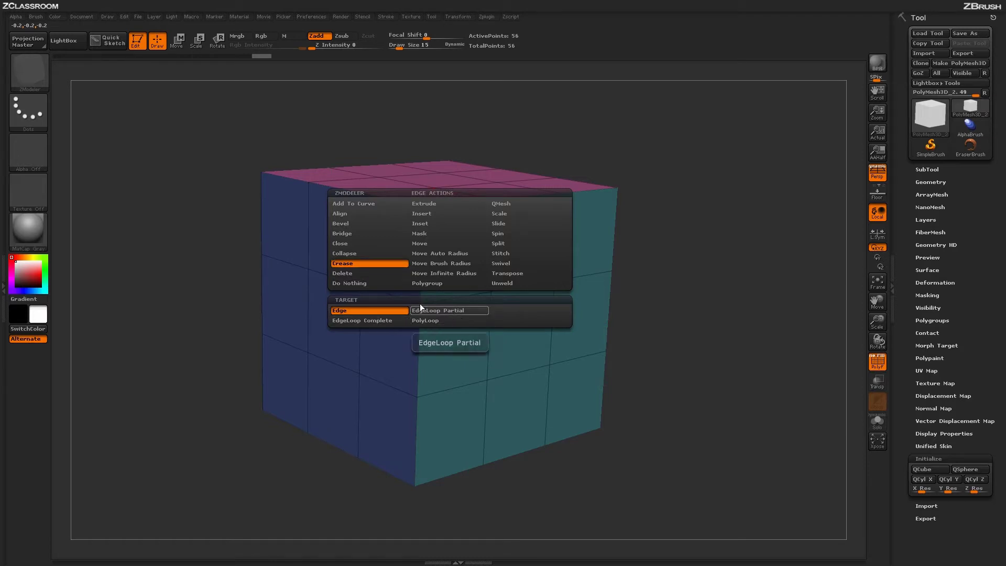
left_click(369, 311)
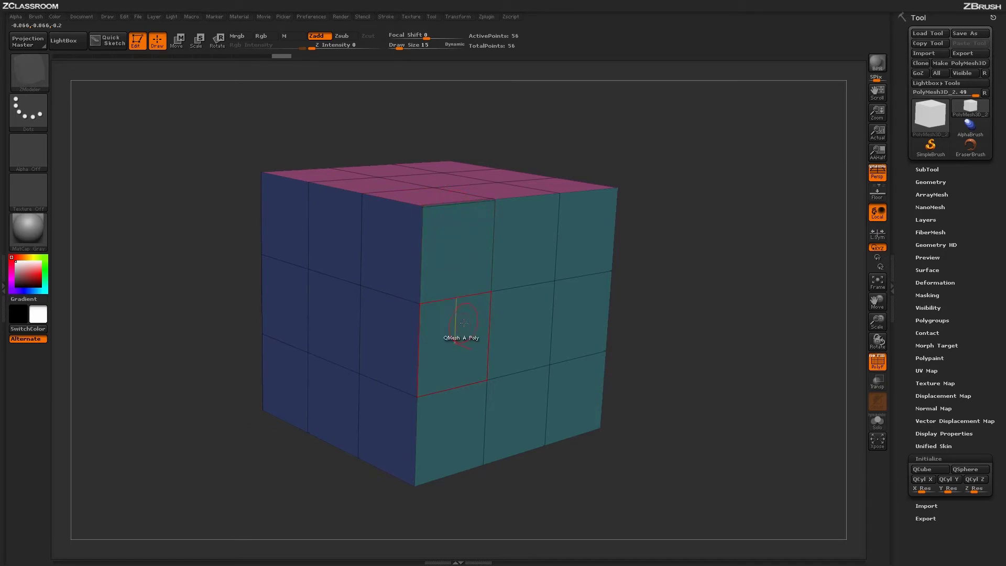
Crease the upper segment of the cube's front corner edge and open the Geometry settings.
left_click(426, 271)
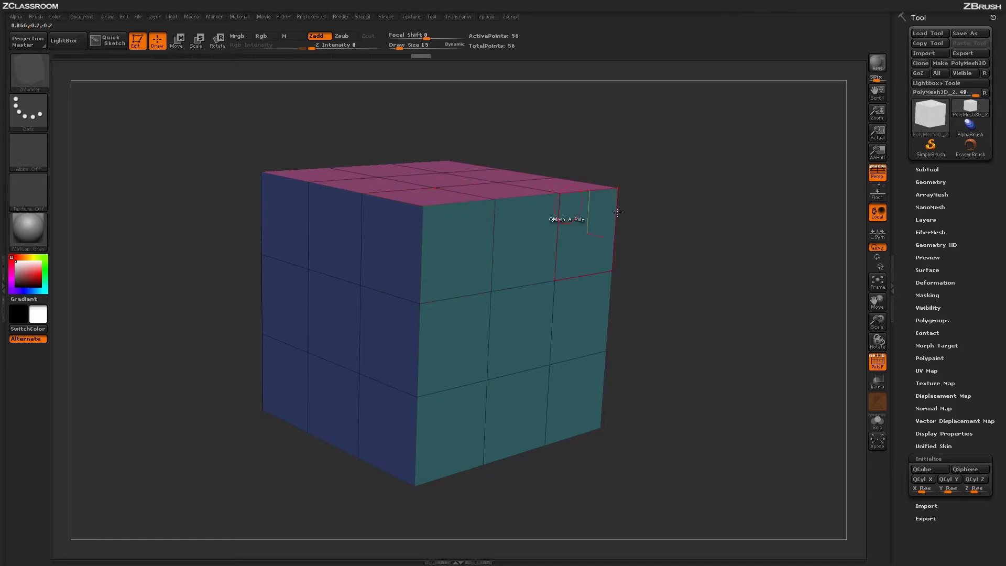
left_click(944, 184)
Turn on Dynamic Subdiv, then crease the top edges and the vertical corner edge.
left_click(926, 282)
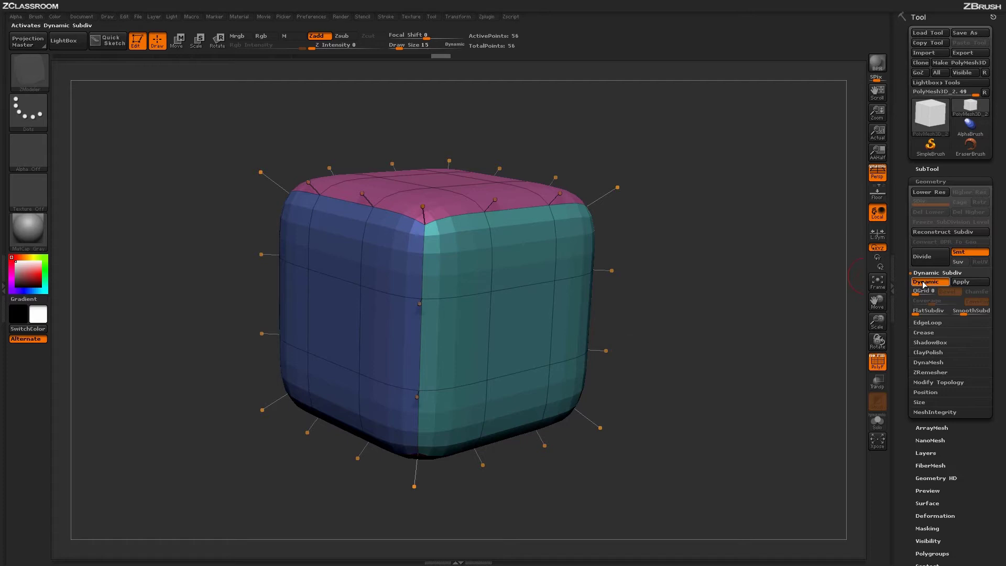
left_click(459, 213)
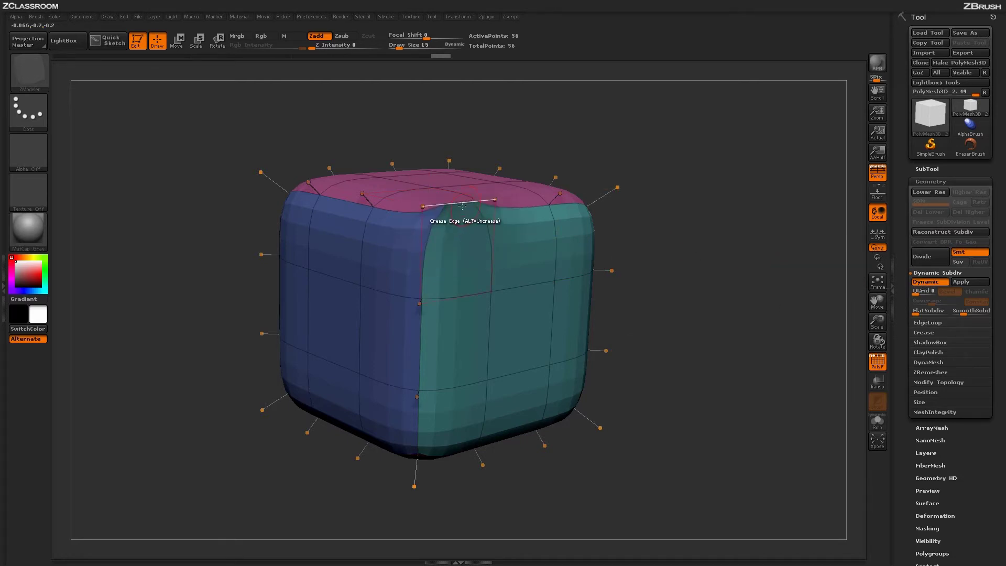
left_click(427, 254)
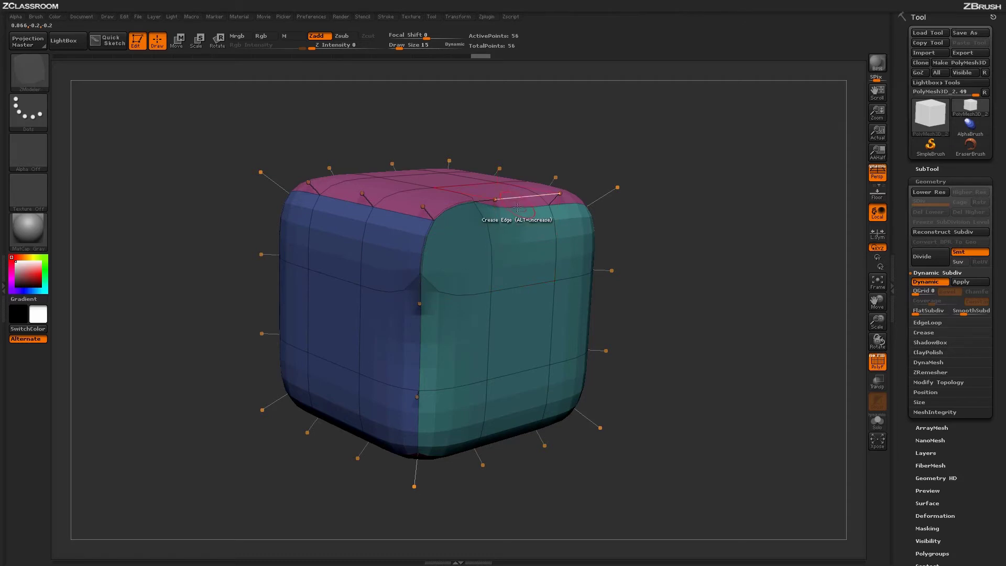
left_click(520, 205)
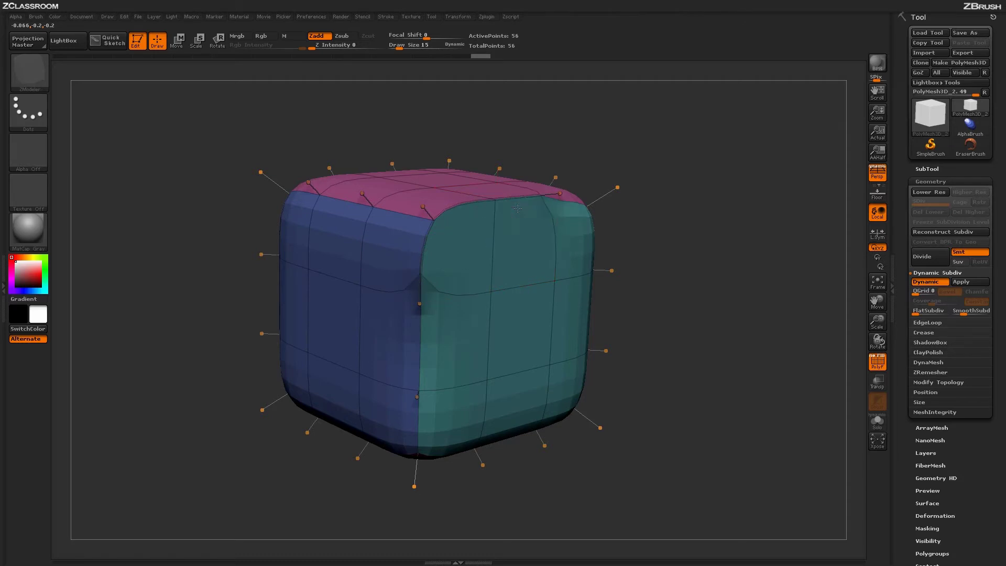
left_click(572, 204)
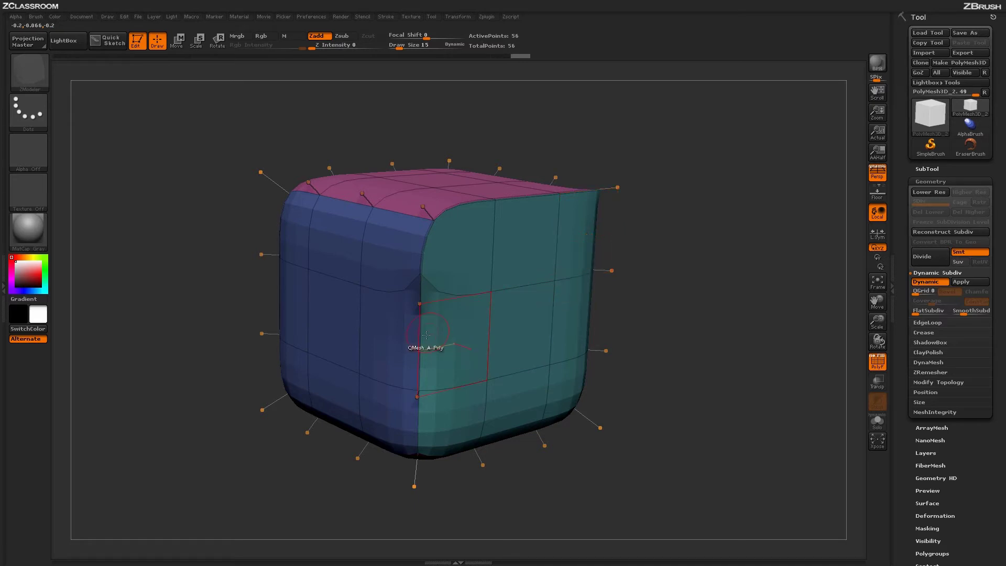
Crease the middle and lower front corner segments, then toggle Dynamic off and on to compare.
left_click(419, 344)
left_click(419, 412)
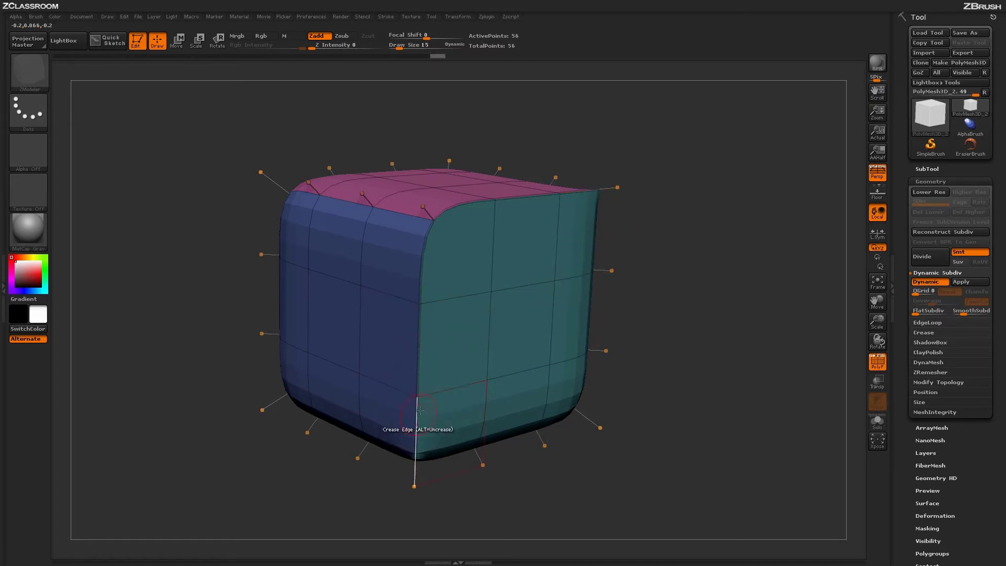
key("shift")
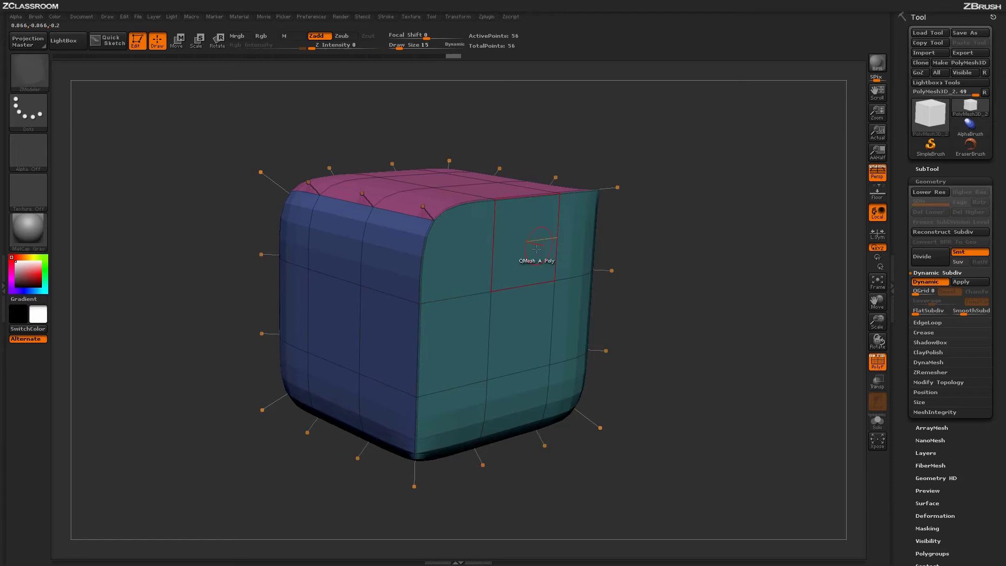
left_click(926, 282)
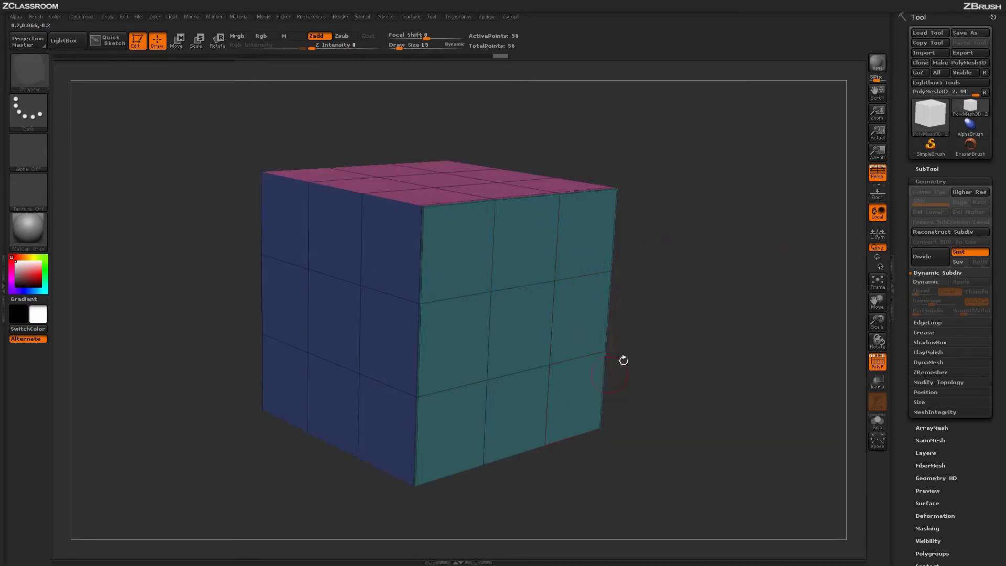
left_click(923, 284)
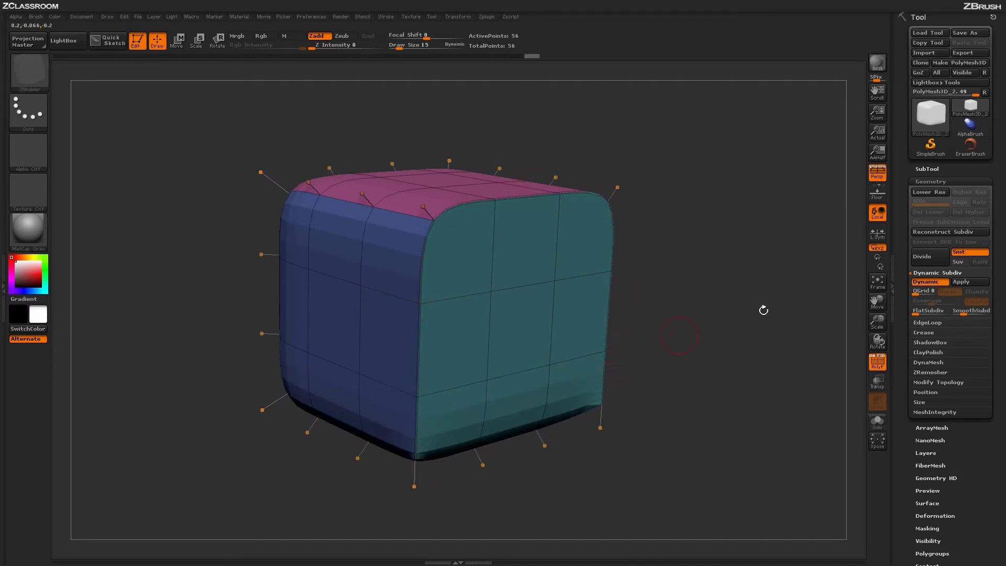
With Dynamic off, set the crease Target to EdgeLoop Complete and crease the cube's top edge loop.
key("shift+d")
key("space")
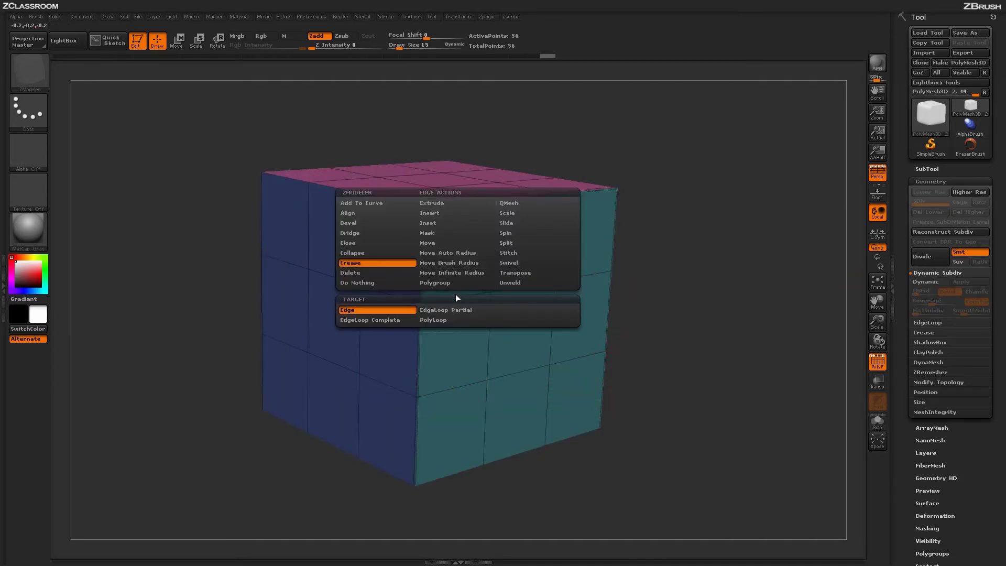
left_click(389, 320)
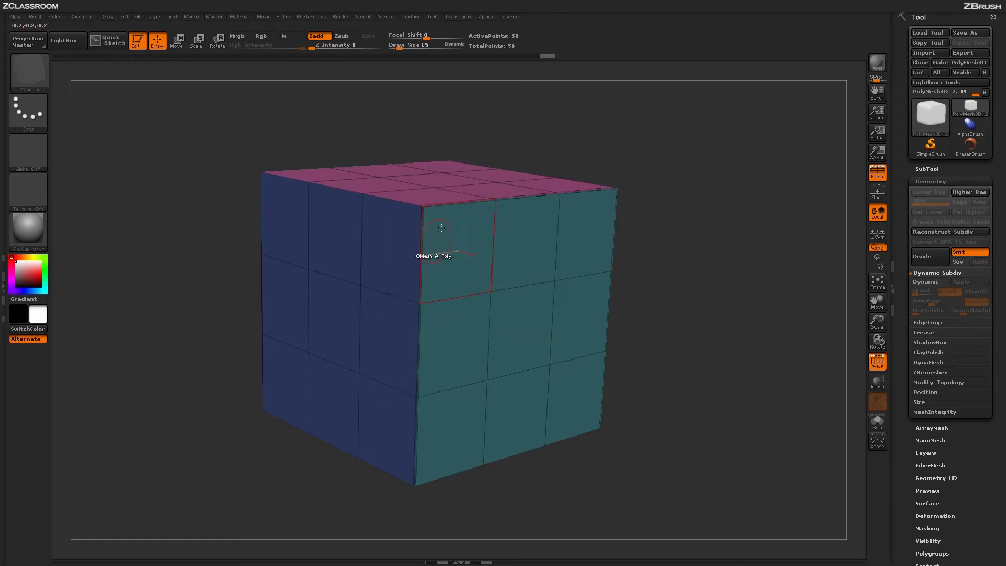
left_click(405, 206)
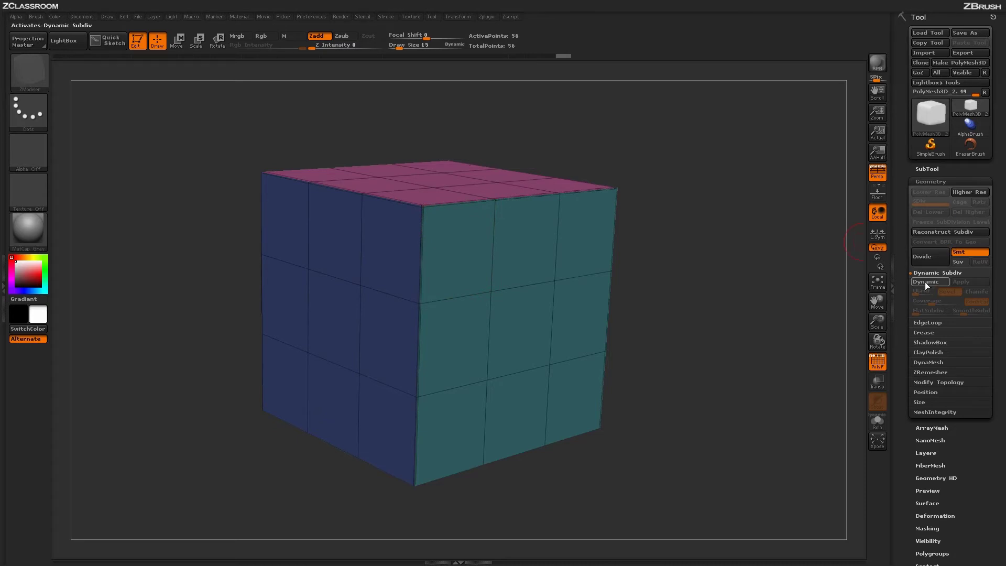
Check the loop crease with Dynamic Subdiv, turn it off, and expand the Crease settings.
left_click(925, 281)
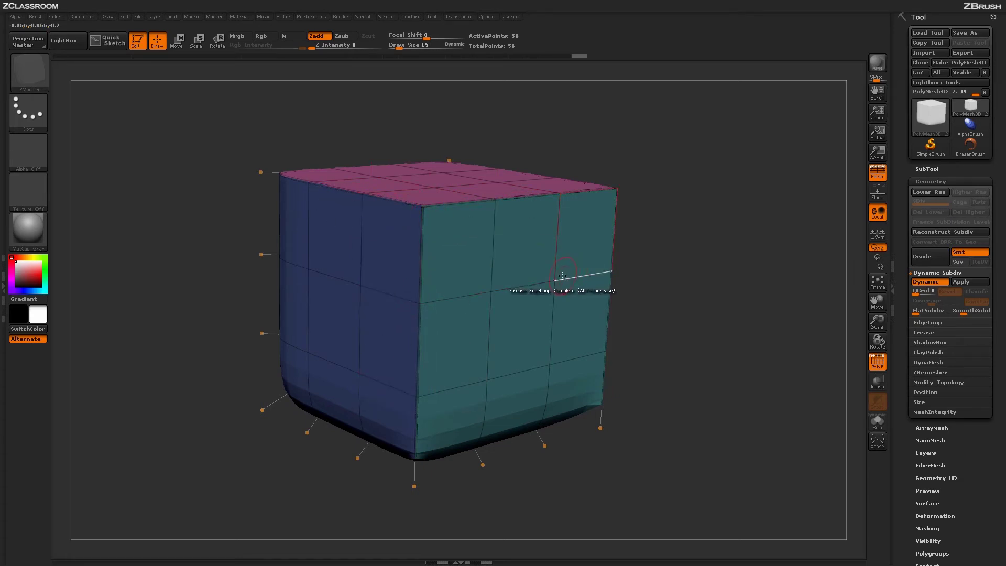
left_click(917, 283)
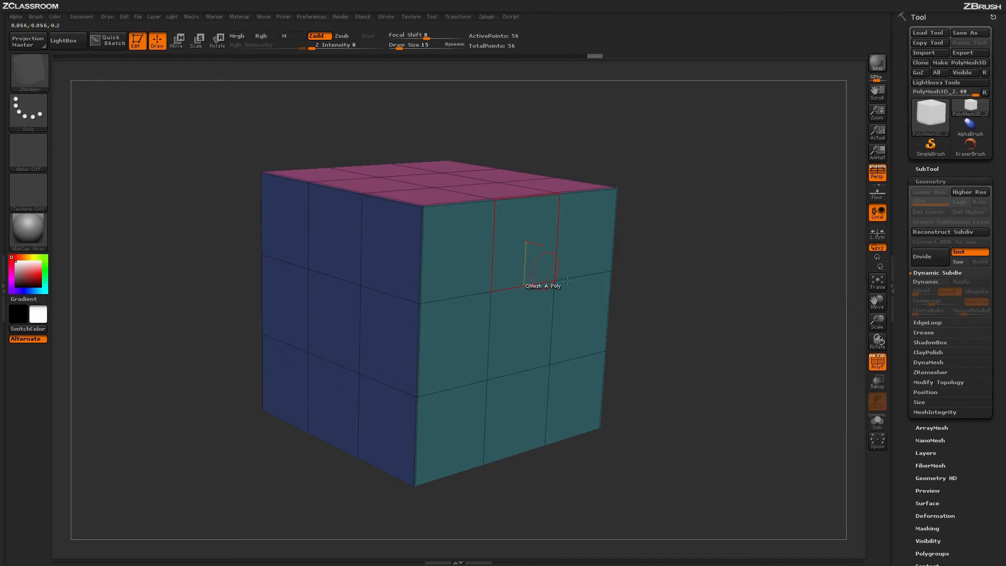
left_click(922, 333)
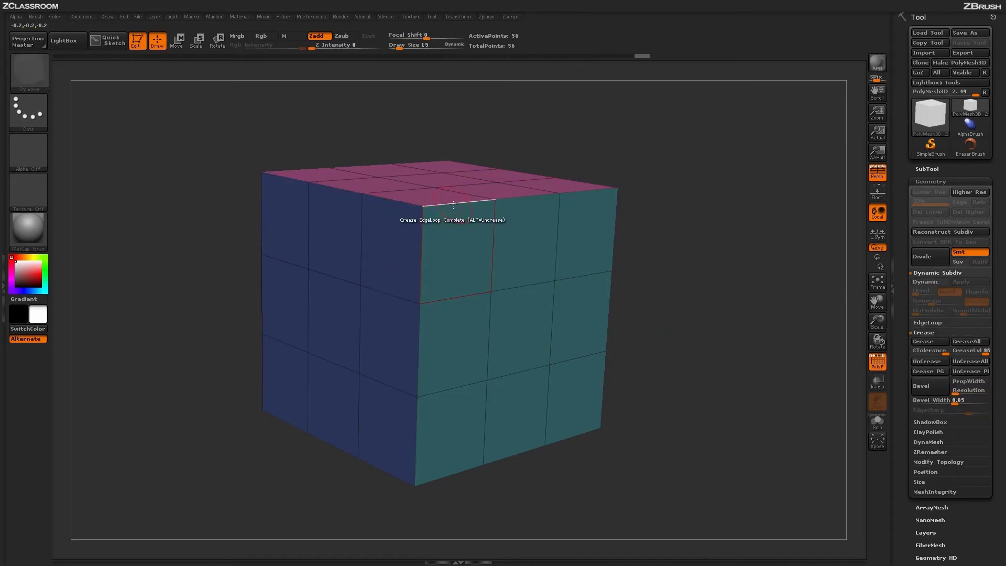
Set the crease Target to EdgeLoop Partial and crease the horizontal loop across the teal and blue faces.
key("space")
left_click(446, 310)
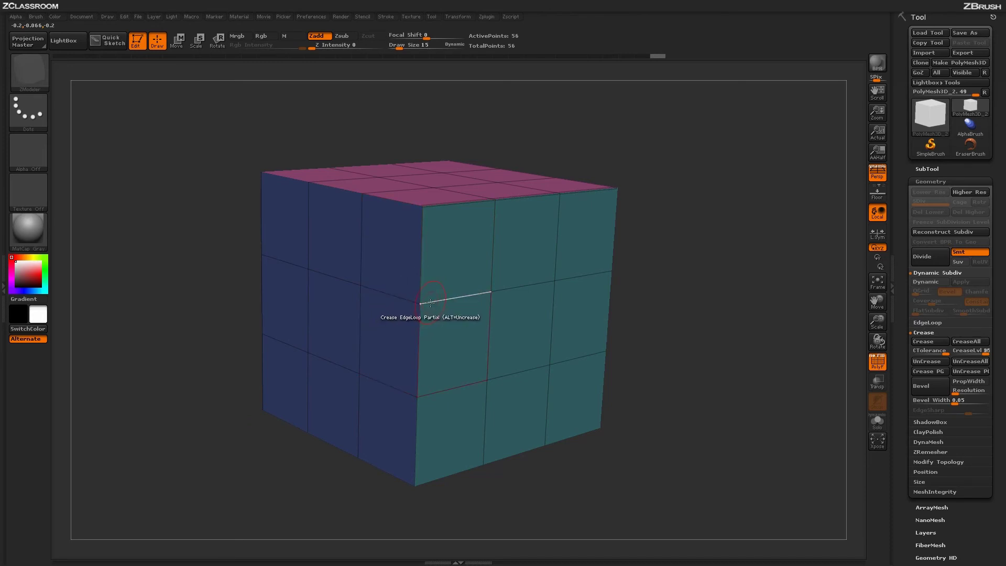
left_click(452, 300)
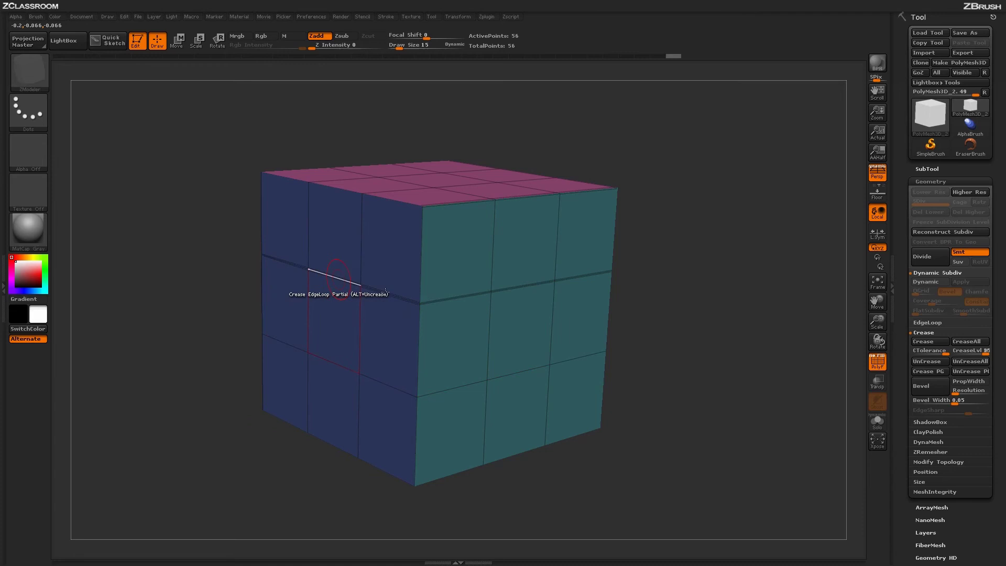
key("ctrl")
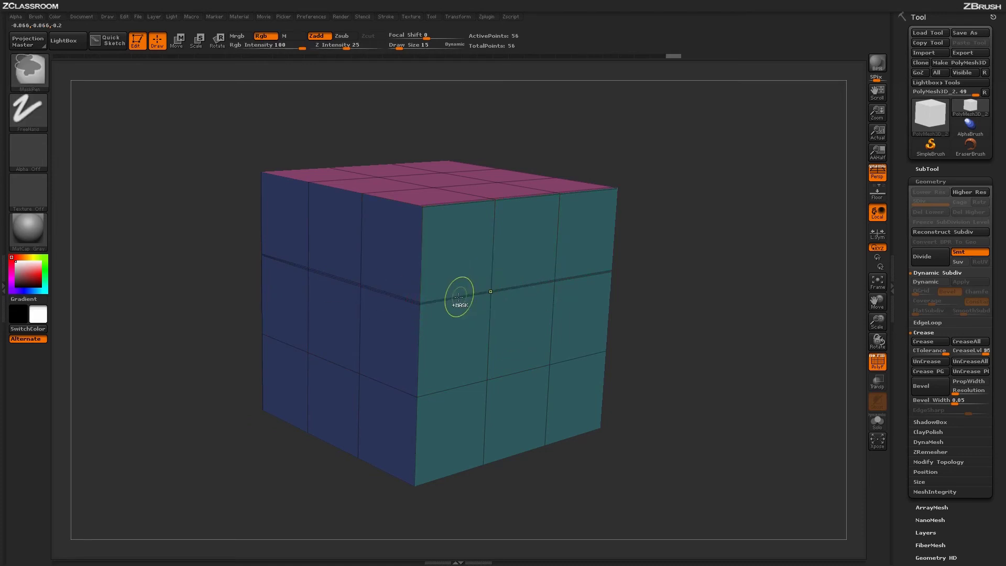
Set the crease Target to PolyLoop and crease the middle loop and the top front loop.
key("space")
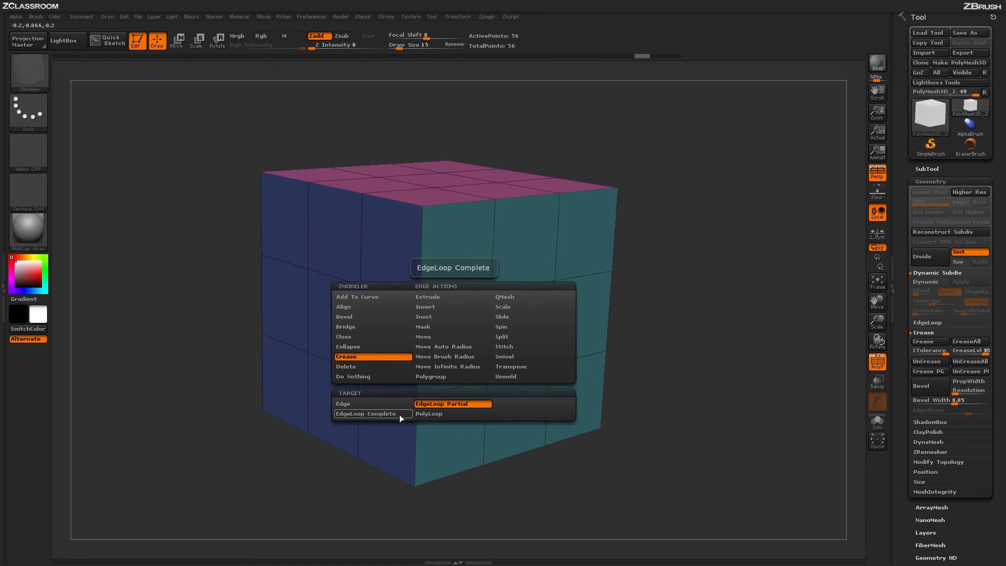
left_click(434, 415)
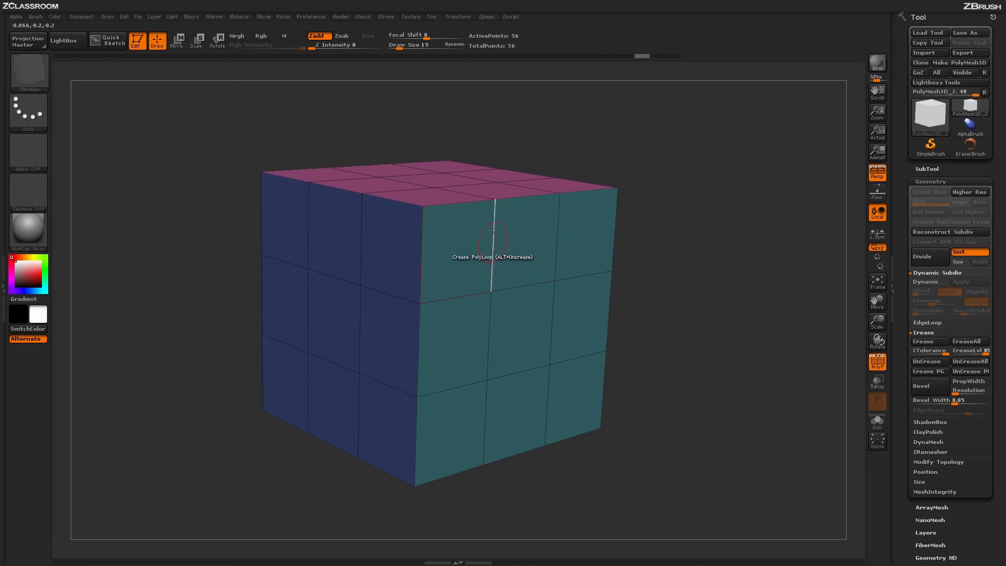
left_click(491, 292)
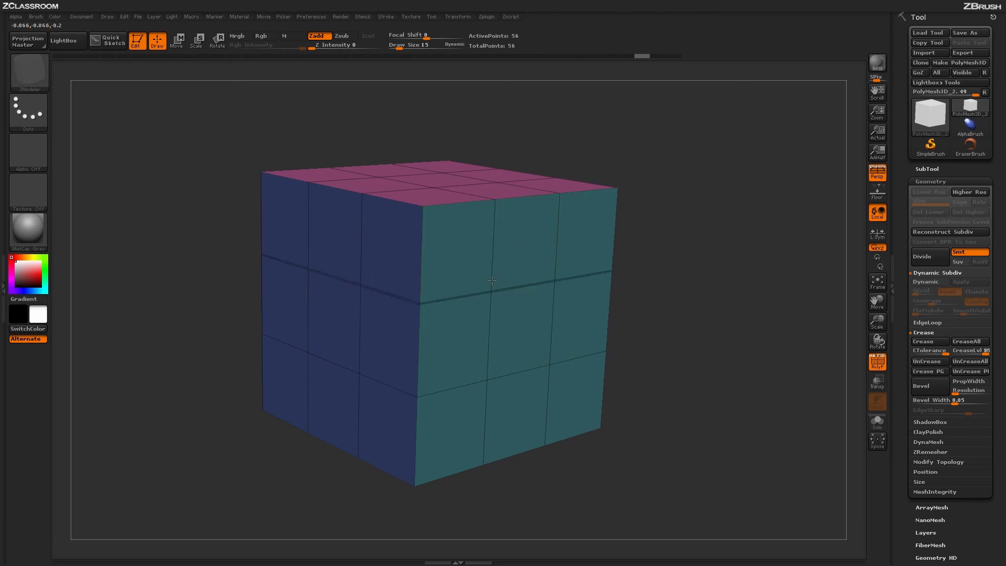
left_click(499, 207)
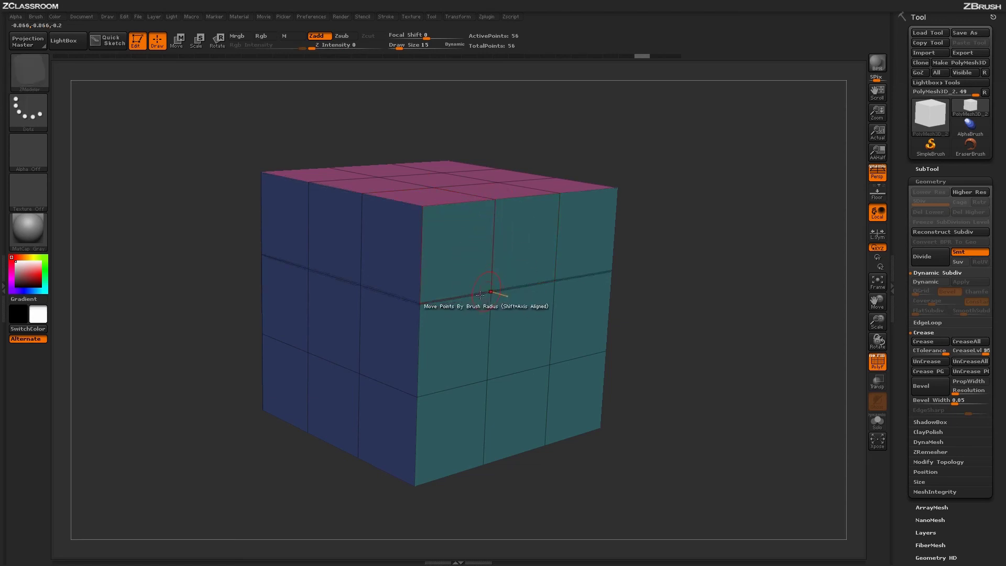
Turn Dynamic Subdiv back on to show the rounded cube with its sharp crease lines.
key("ctrl")
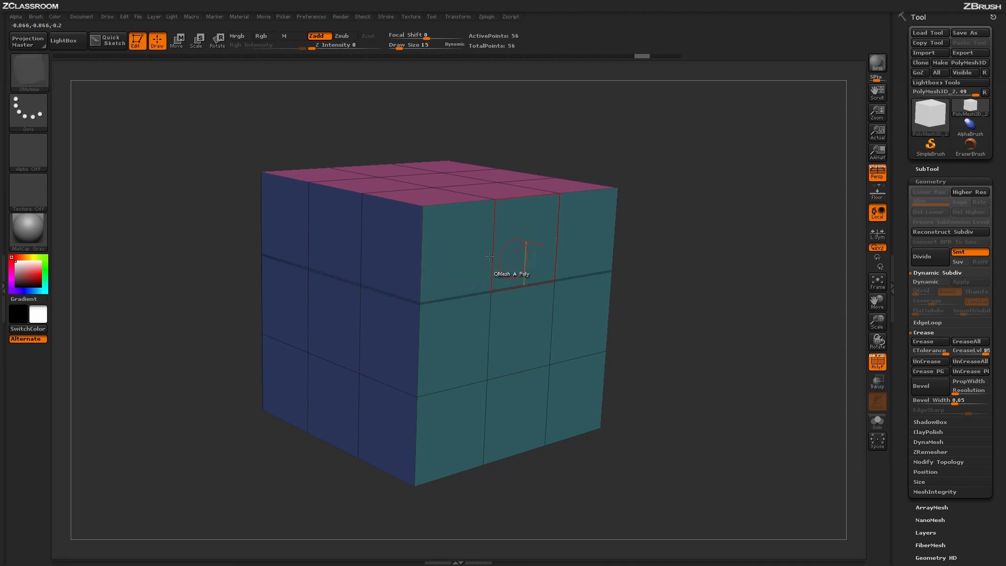
left_click(928, 283)
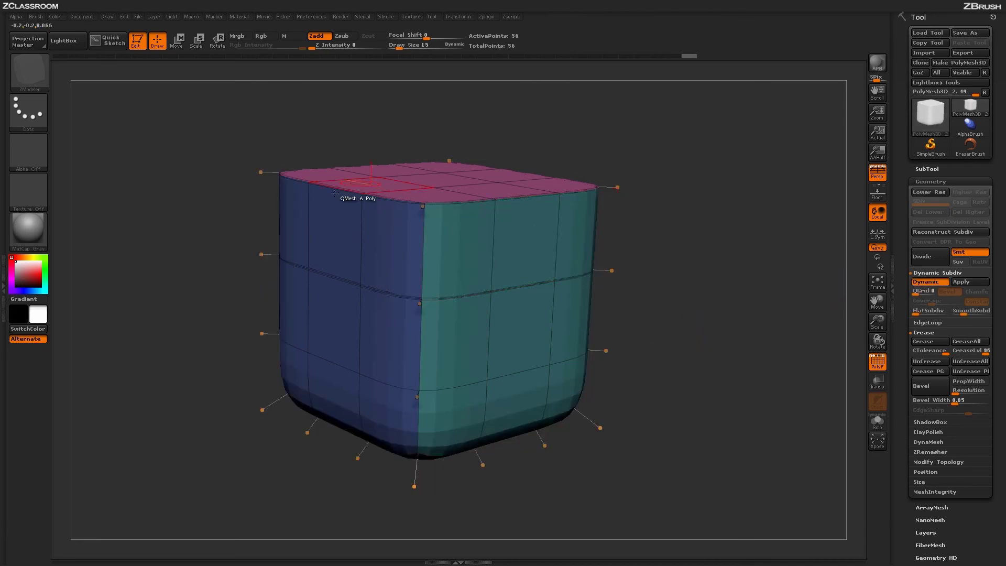